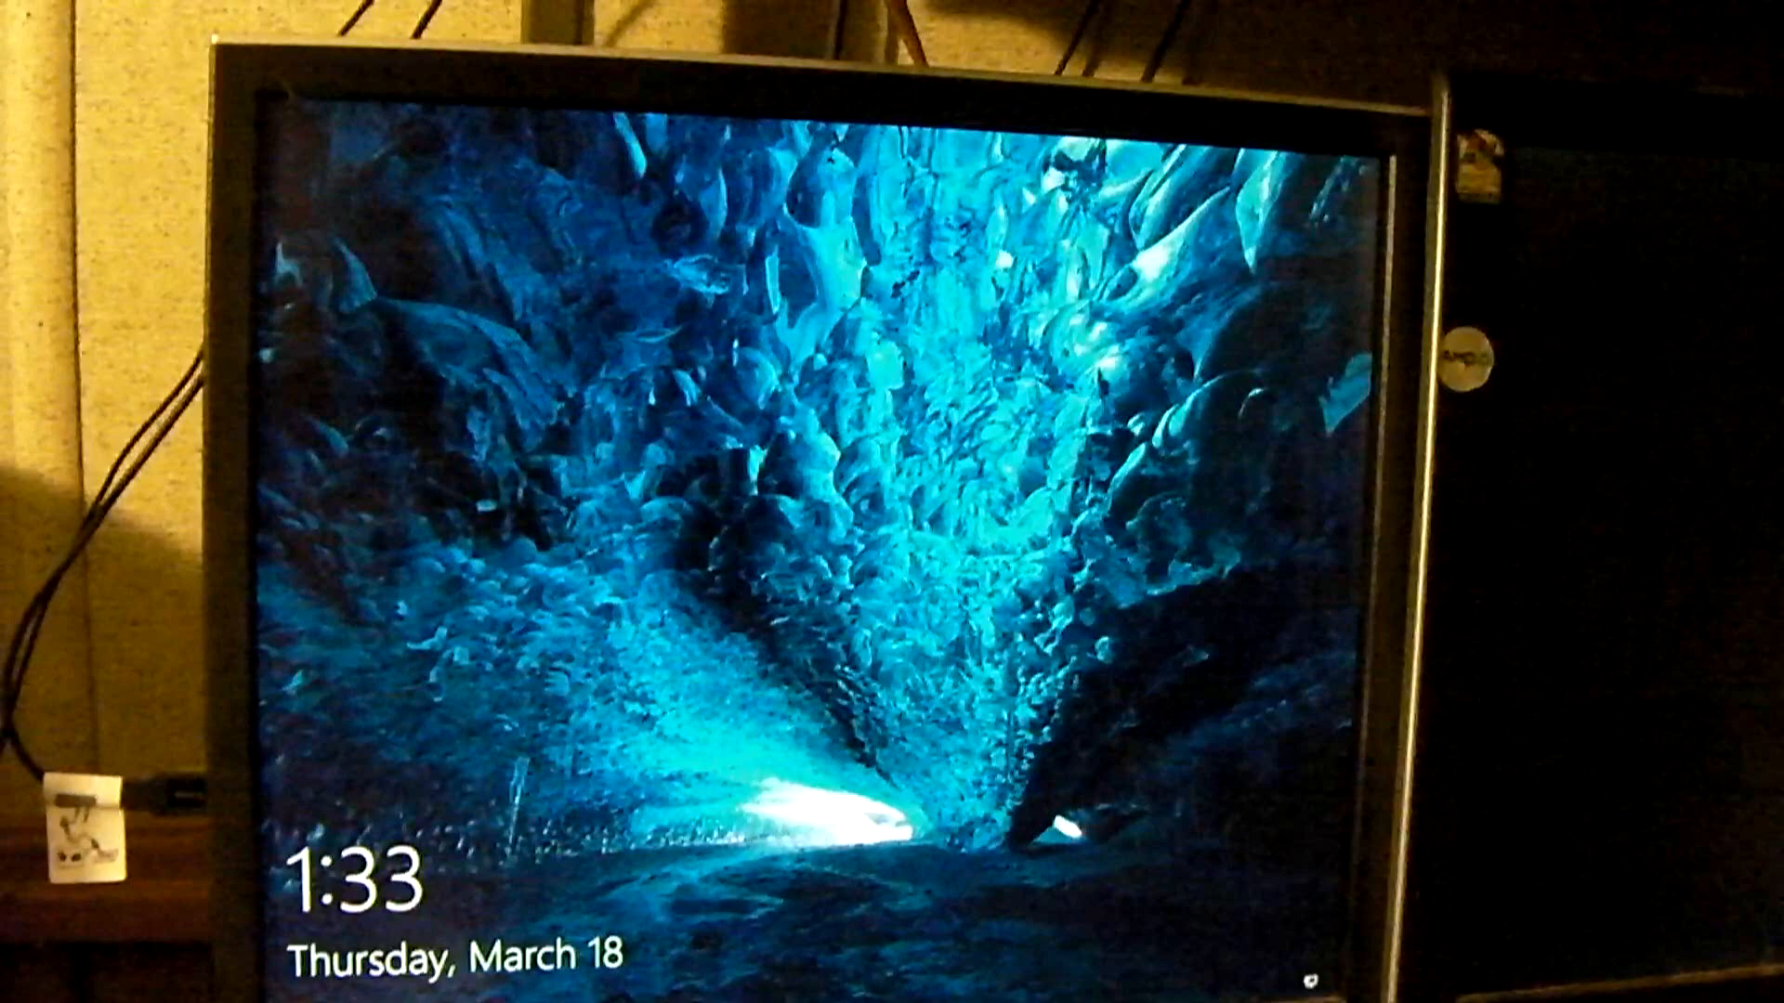
Dismiss the lock screen to reach the sign-in prompt
key("space")
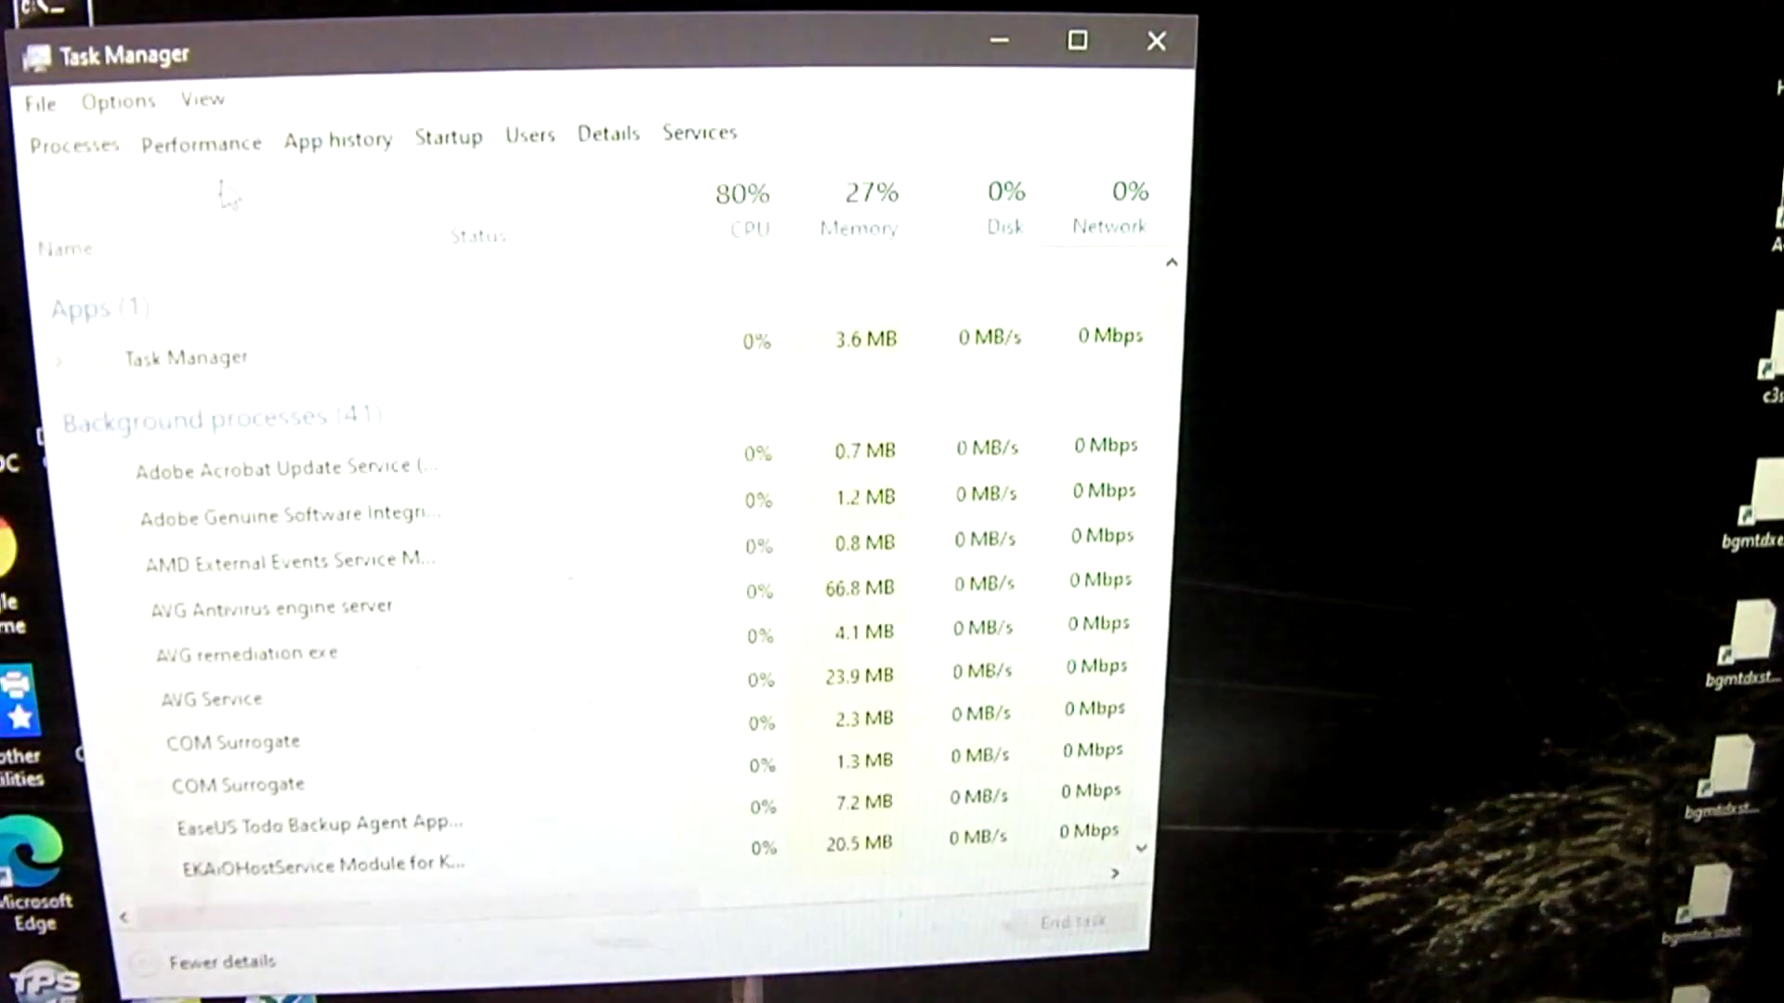
Bring up Task Manager and view the list of running processes
left_click(200, 140)
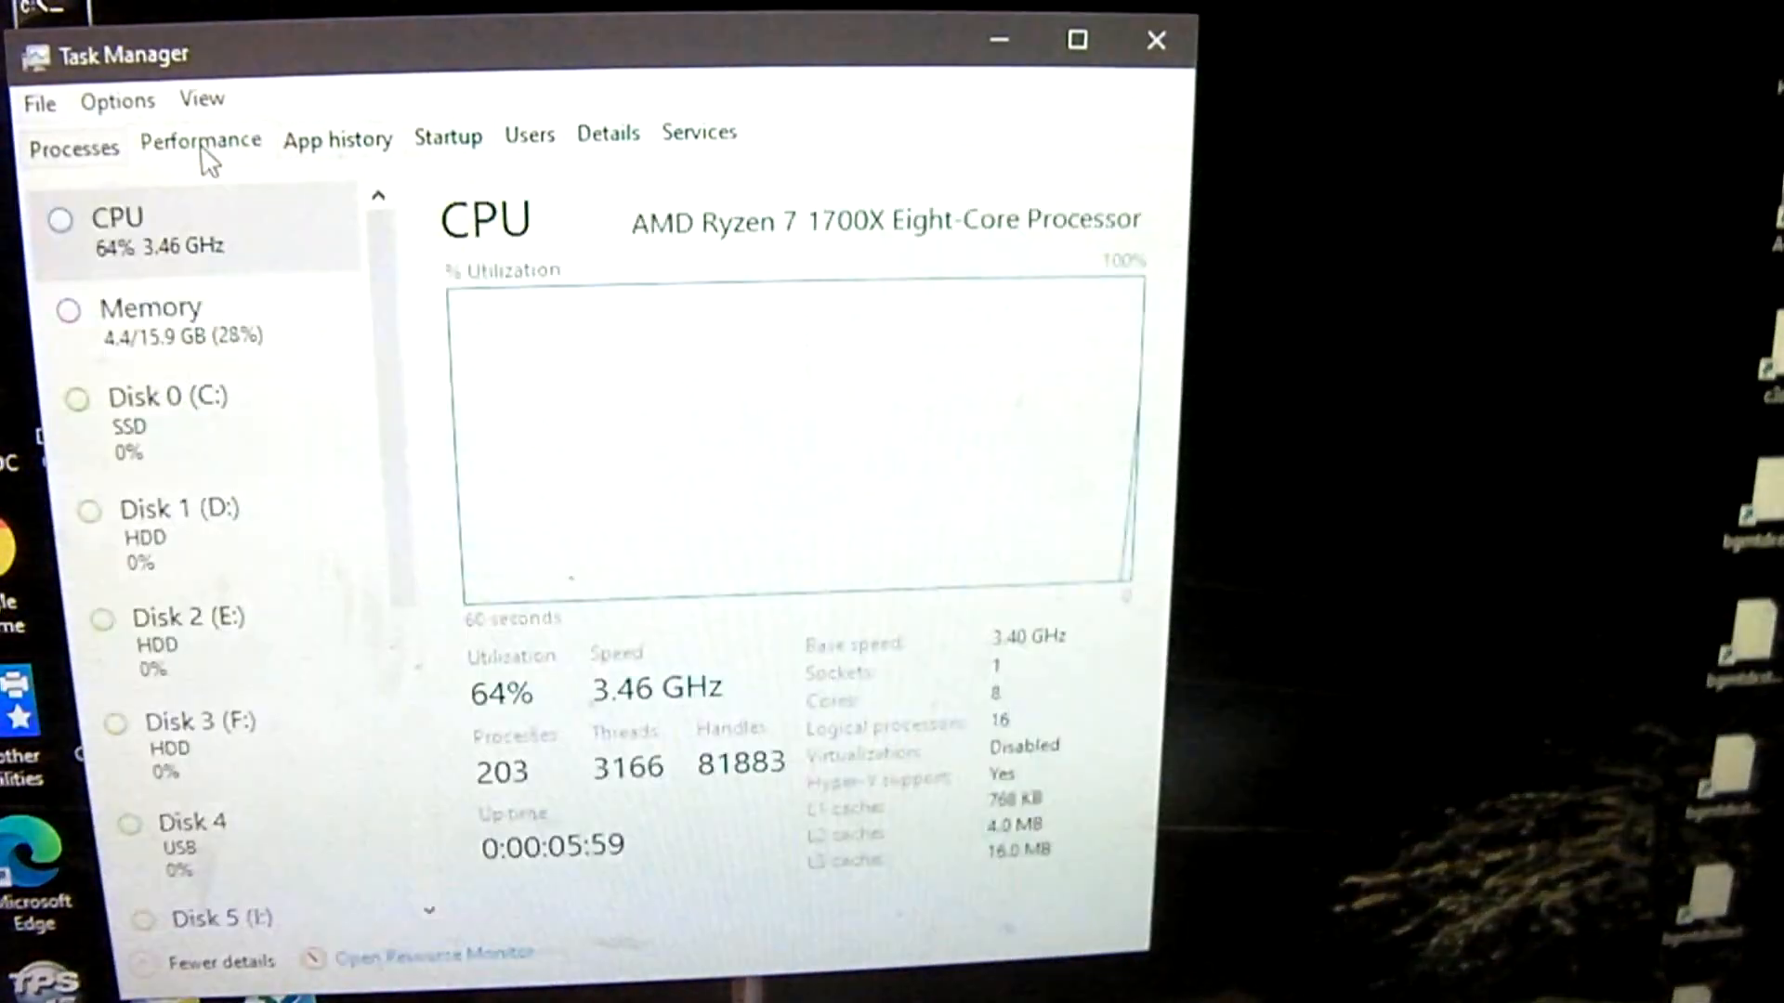
left_click(78, 147)
scroll(352, 542, "down", 3)
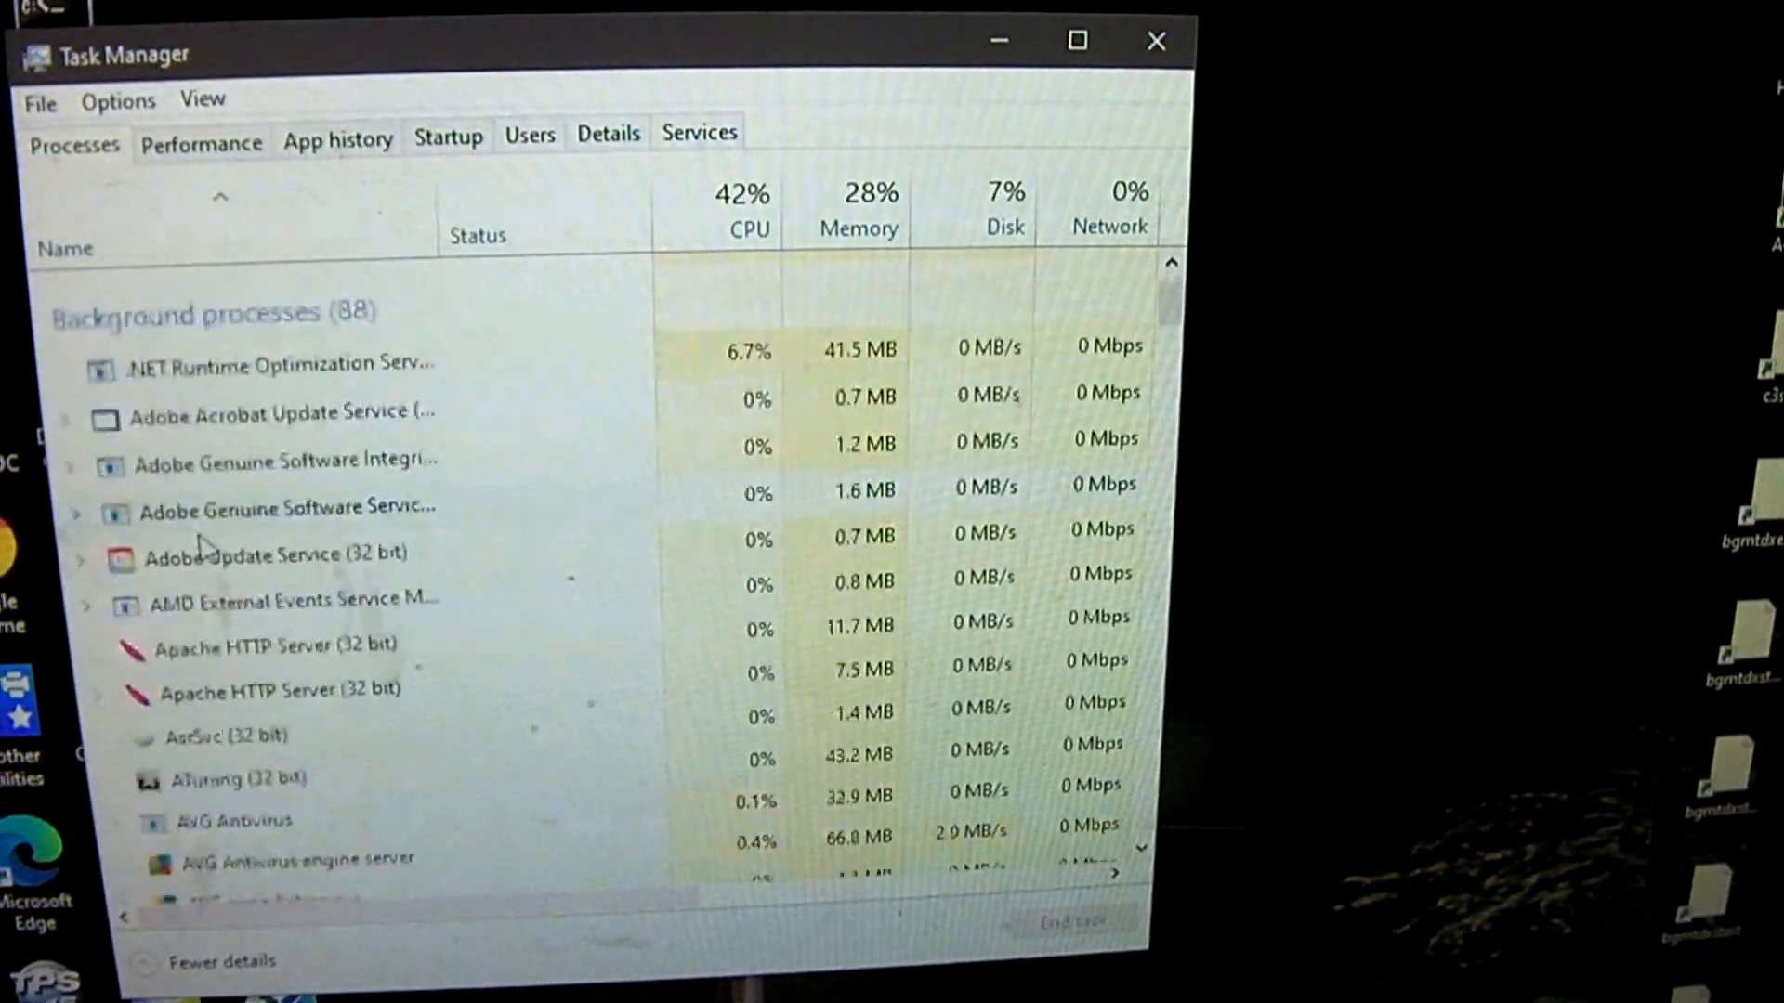
scroll(352, 541, "down", 3)
scroll(352, 541, "down", 3)
scroll(351, 541, "down", 3)
scroll(351, 542, "down", 3)
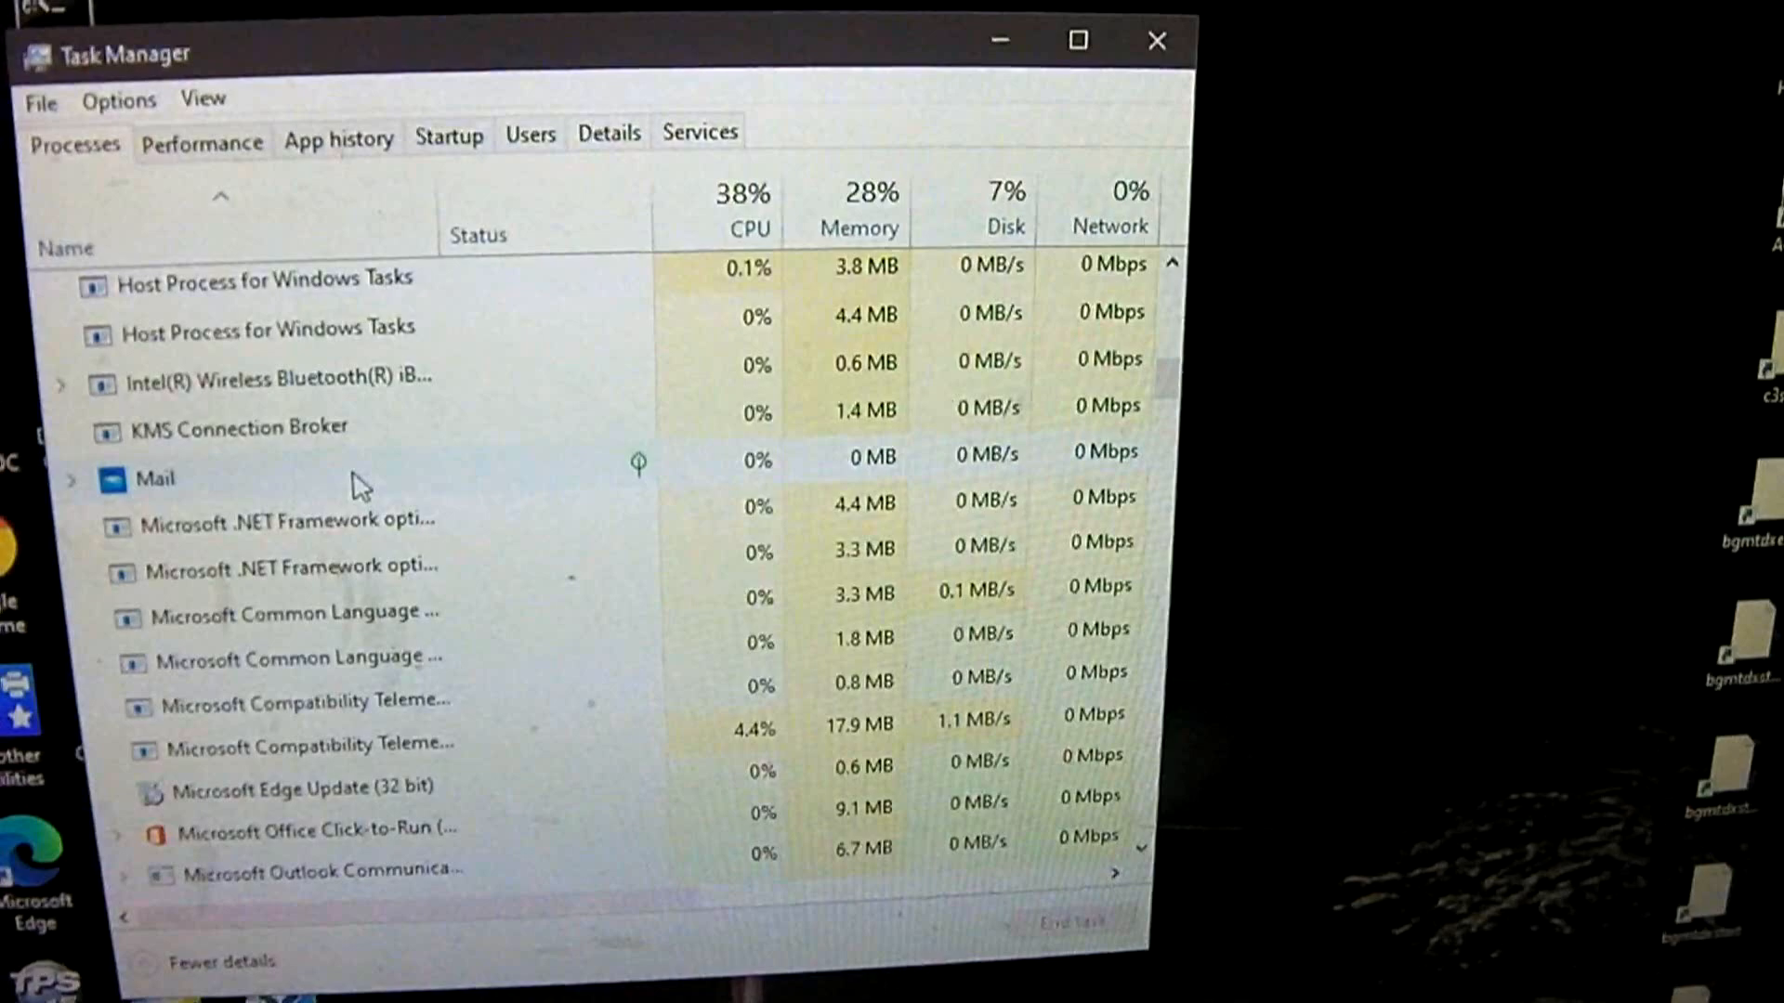
scroll(356, 481, "down", 2)
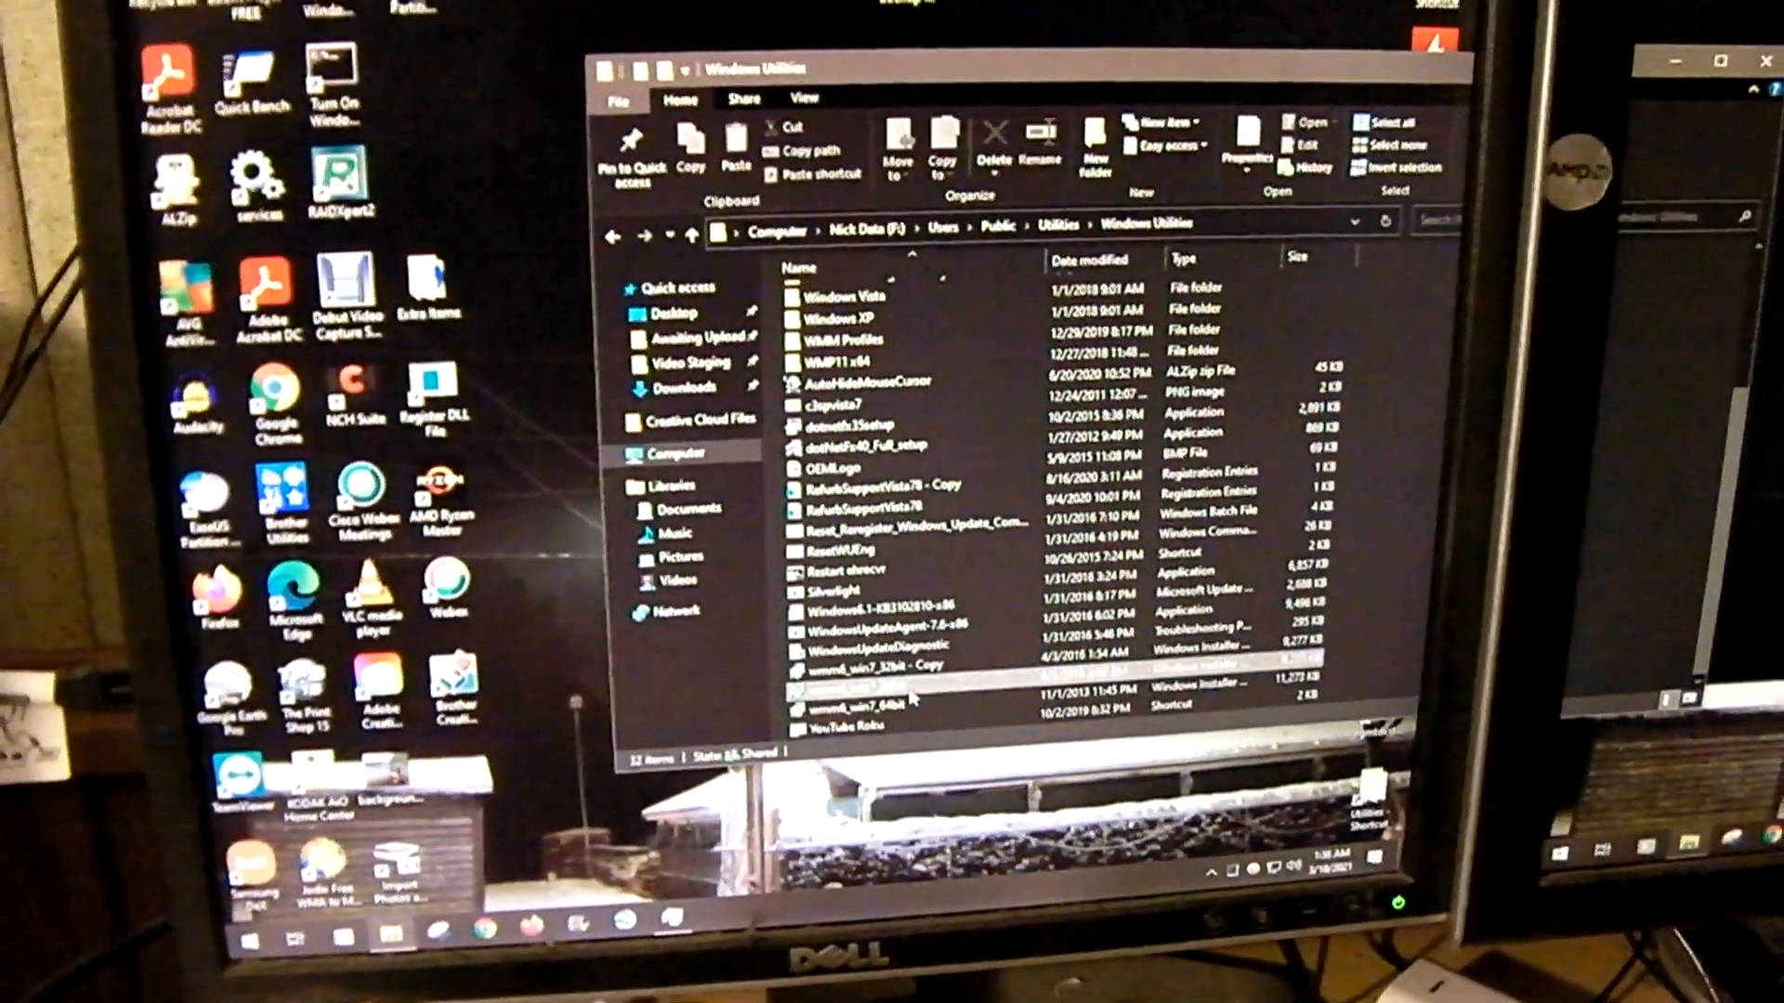
Run the wmm6_win7_64bit Movie Maker installer and close the utilities folder
left_click(912, 697)
key("ctrl+c")
key("ctrl+v")
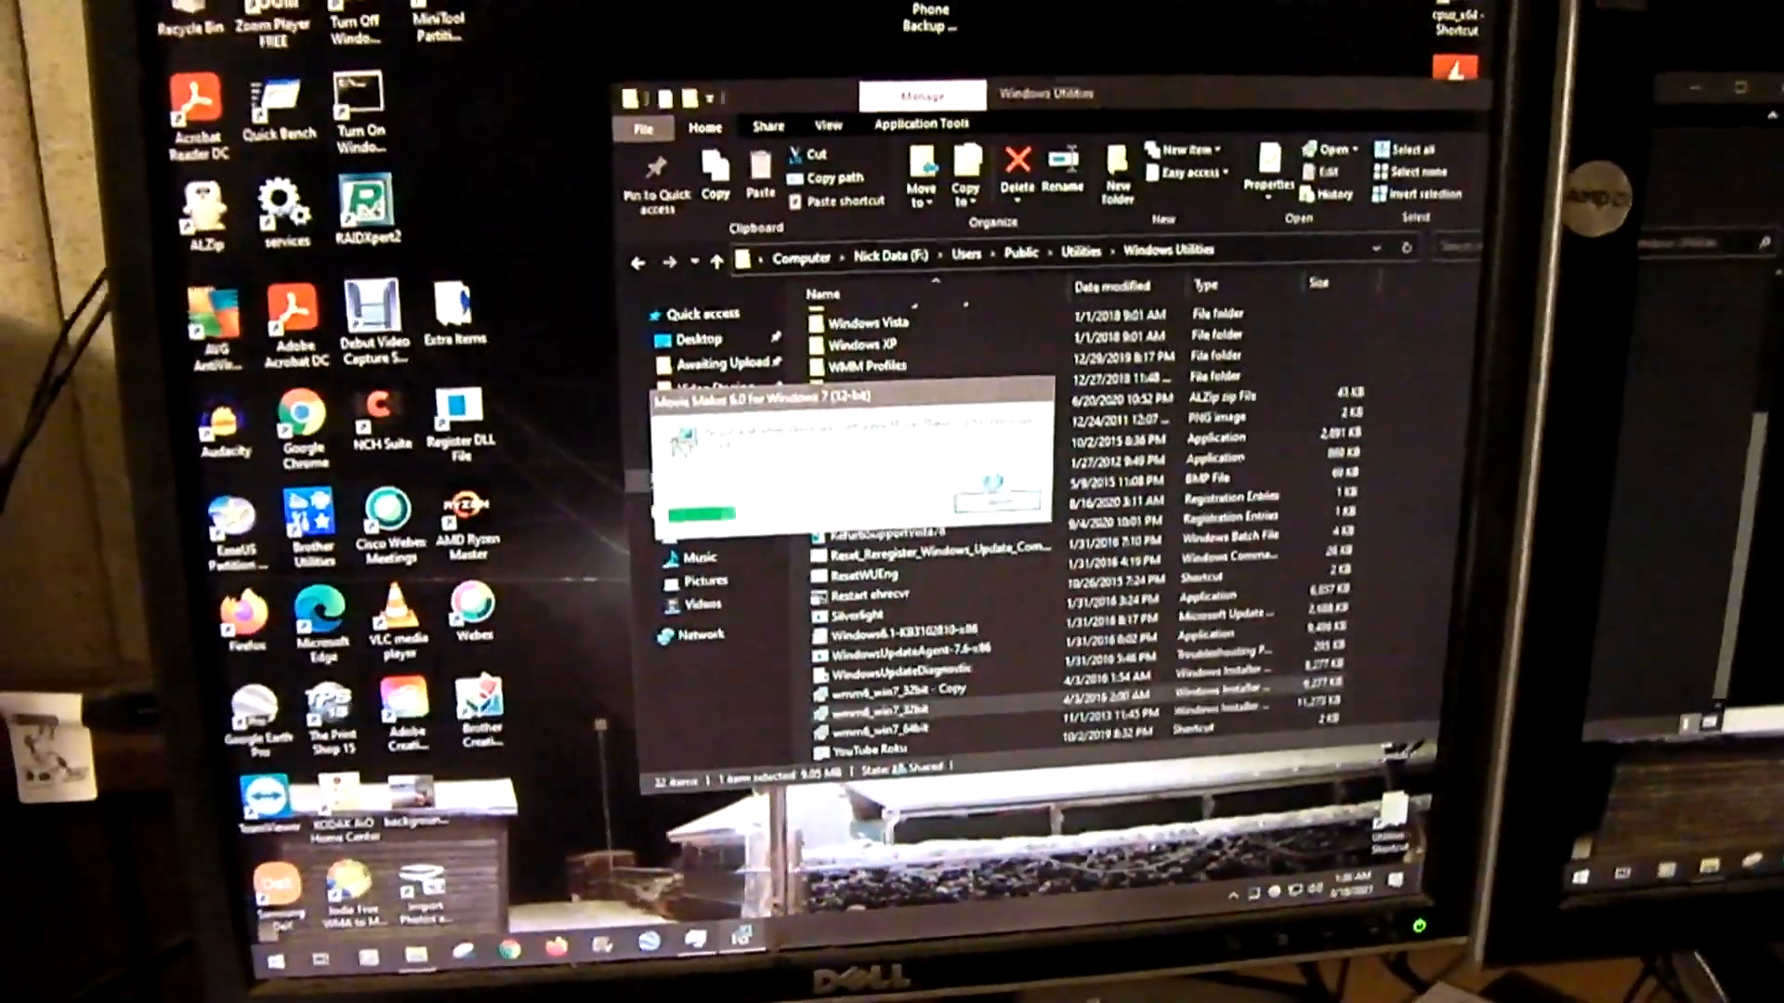
key("alt+F4")
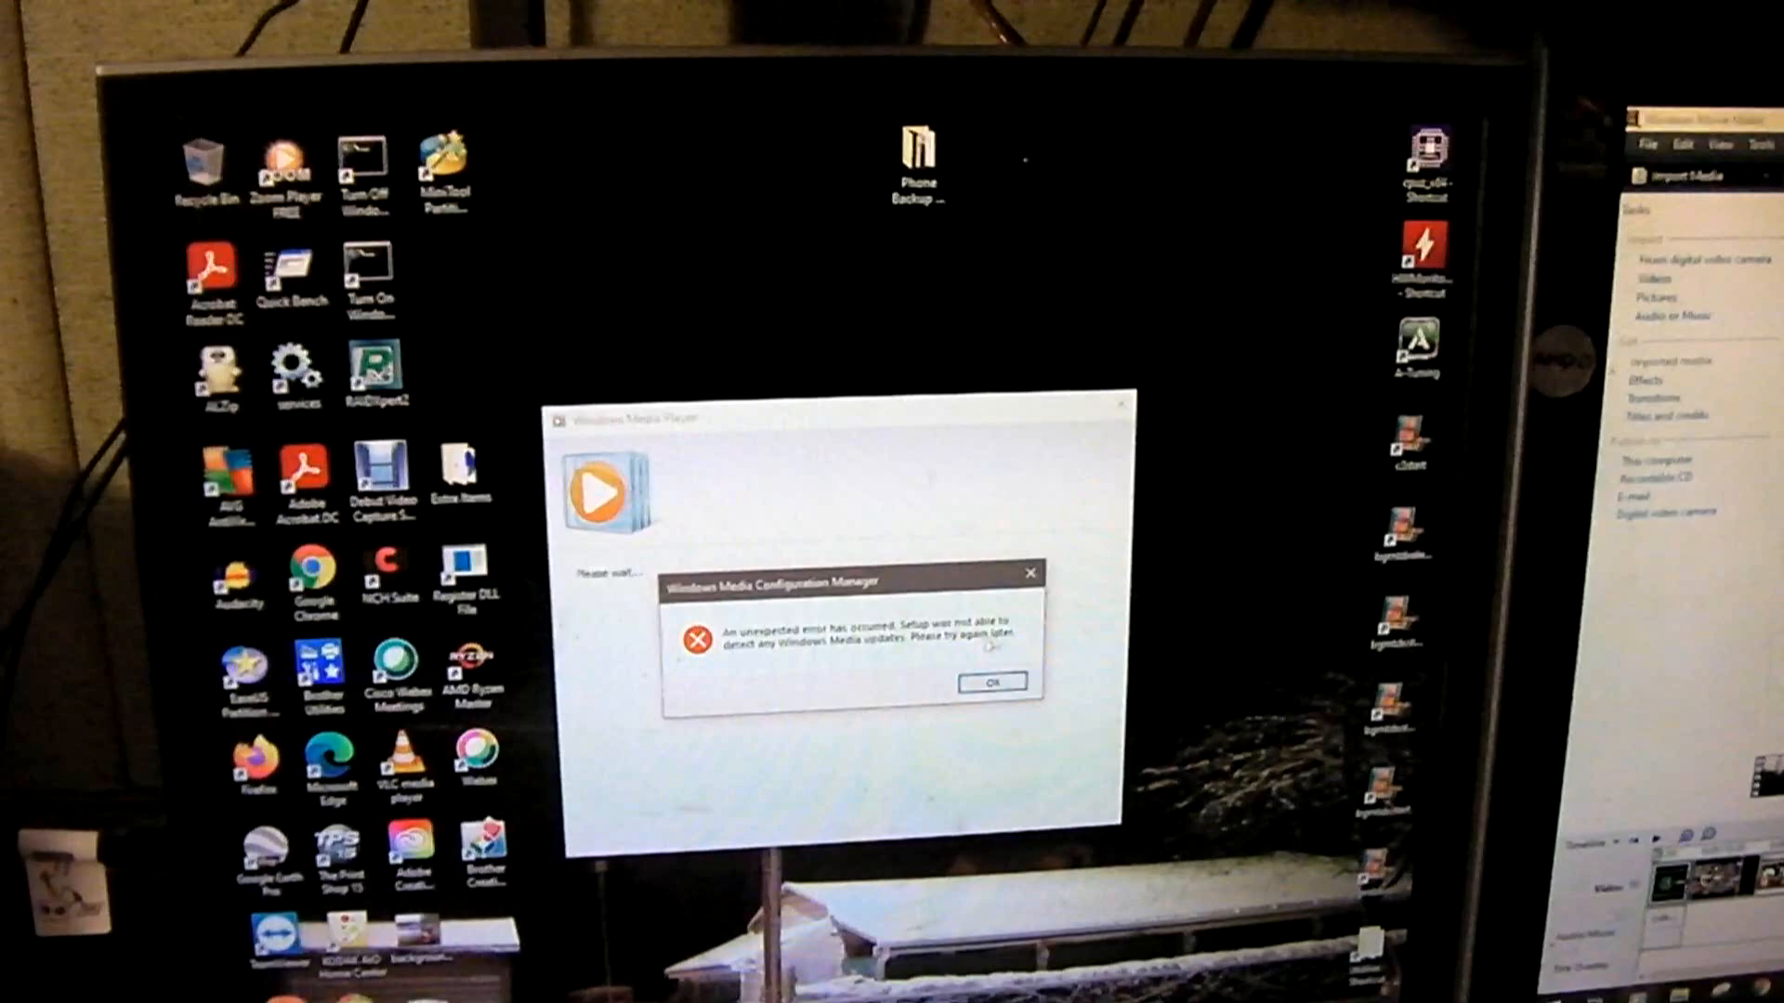
Dismiss the Windows Media Configuration Manager error with OK
left_click(1005, 682)
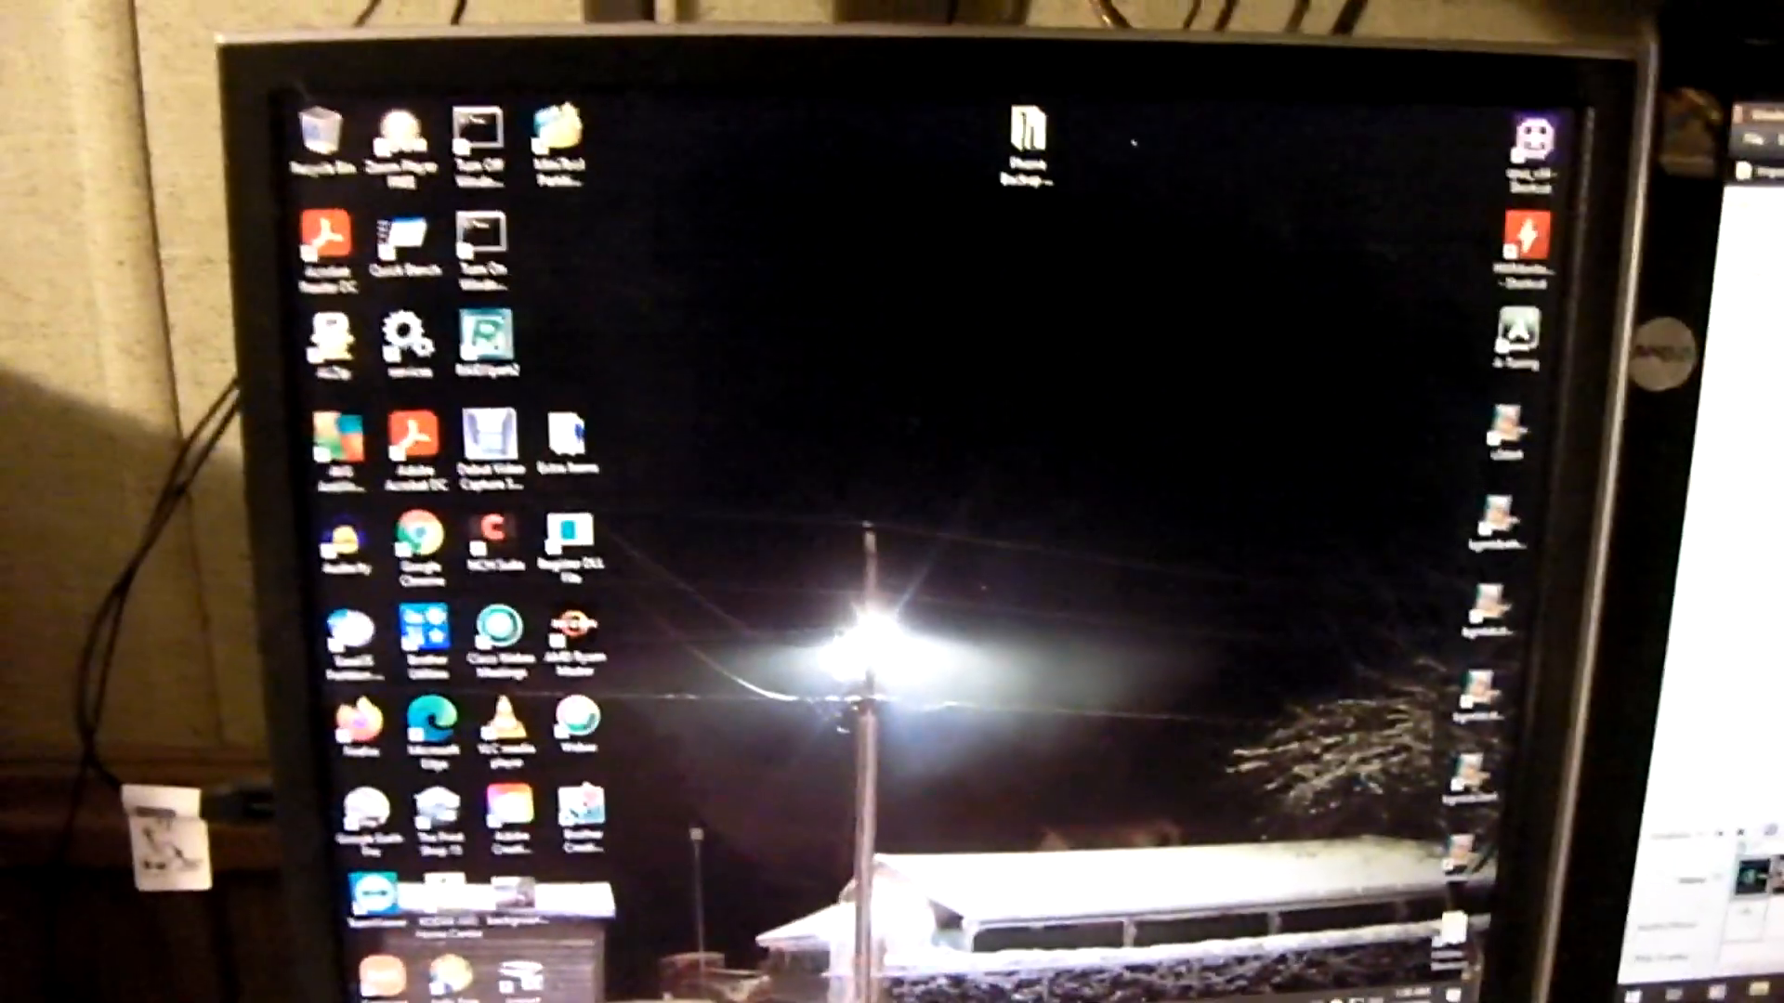
Reach Network and Sharing Center through Start and Control Panel
key("super")
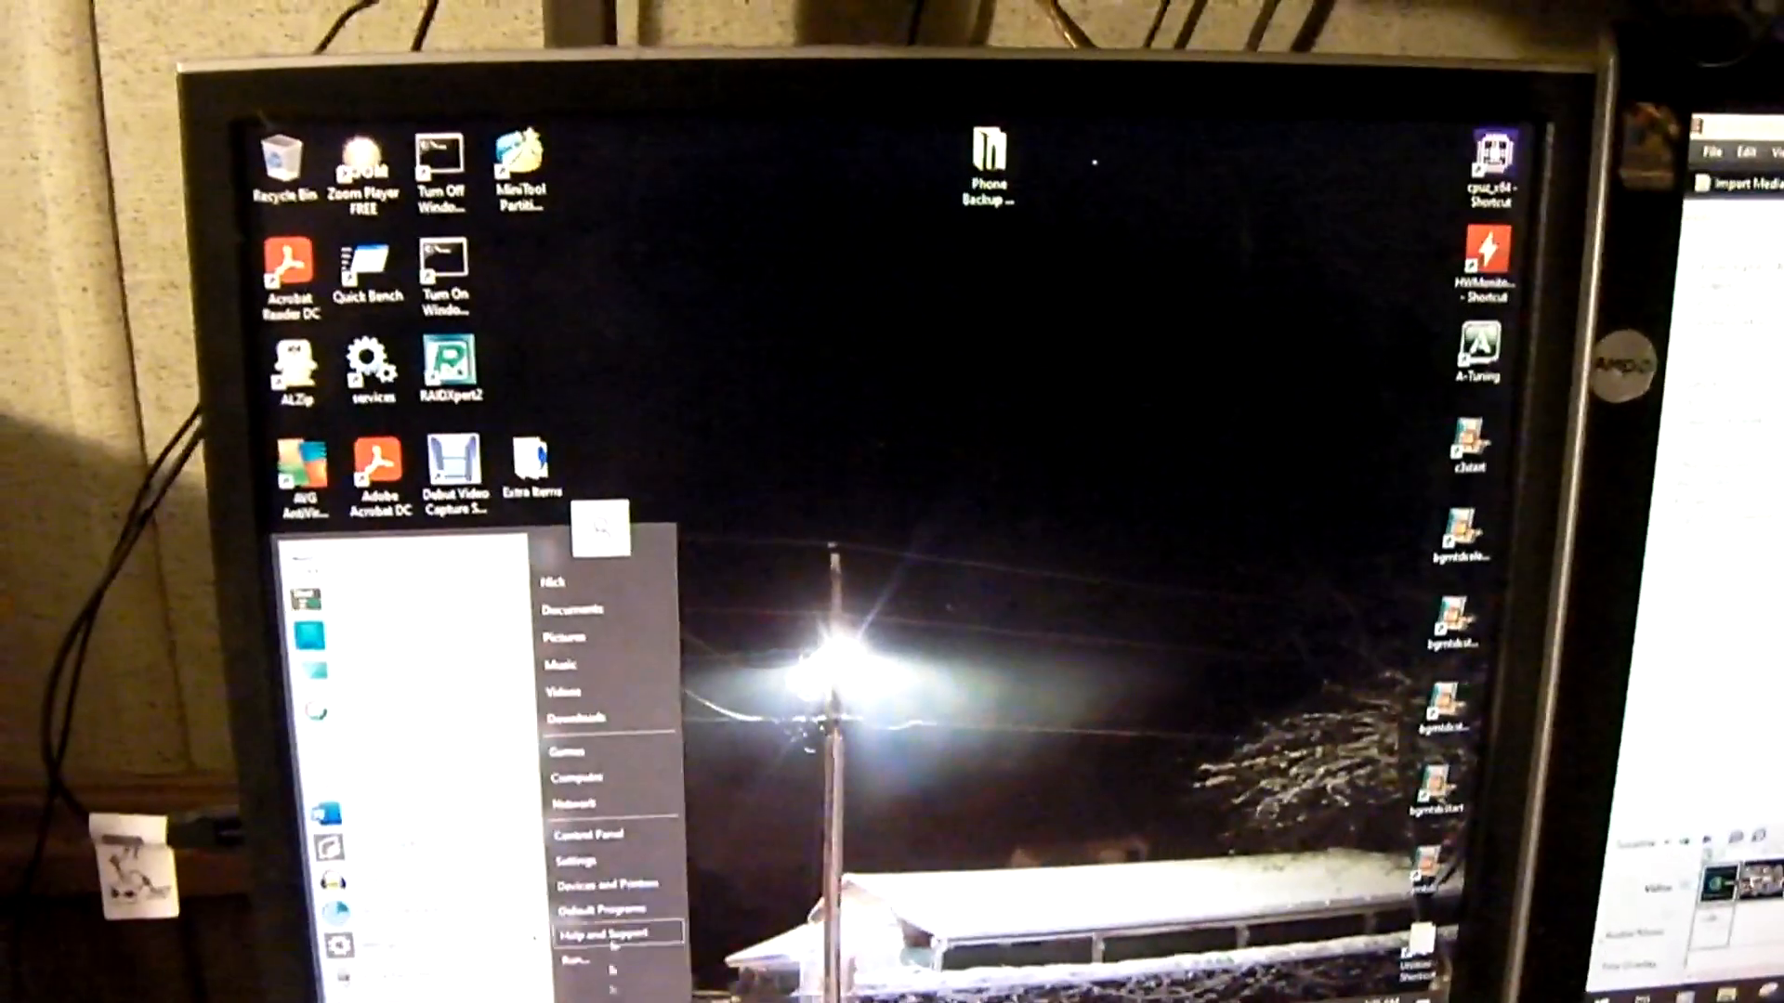
left_click(987, 435)
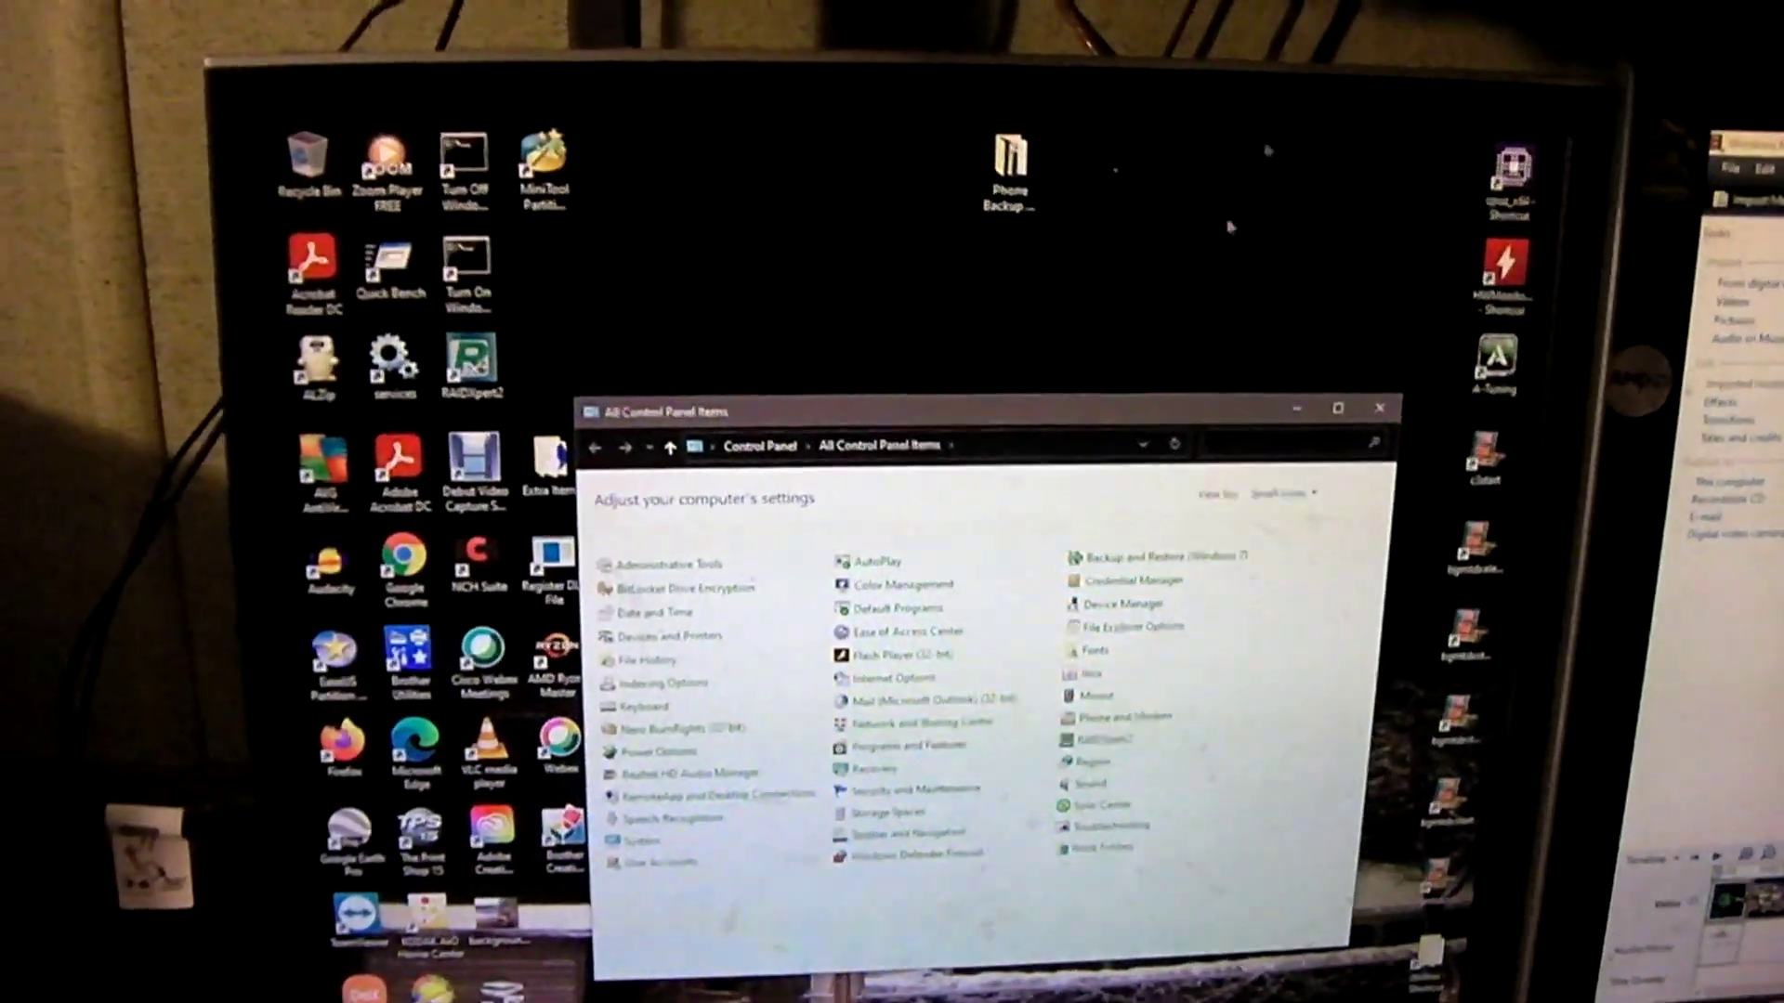
left_click(921, 714)
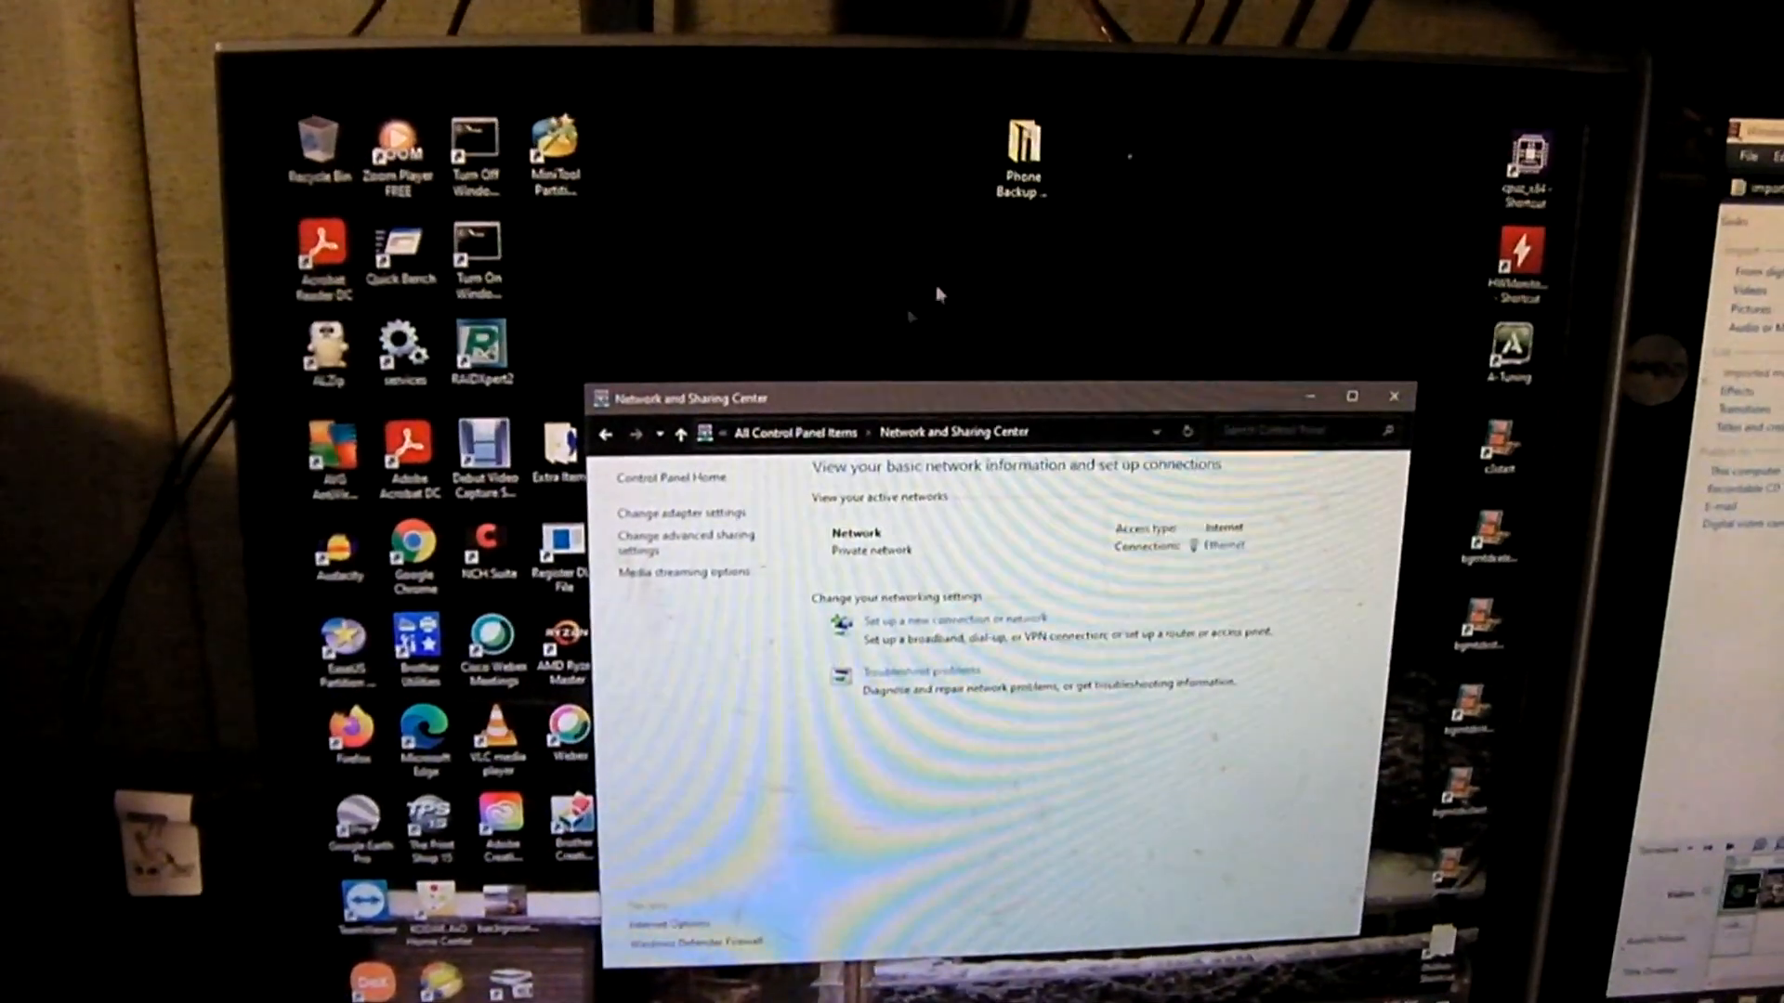
Show the All Networks advanced sharing options and move the window up-left
left_click(679, 578)
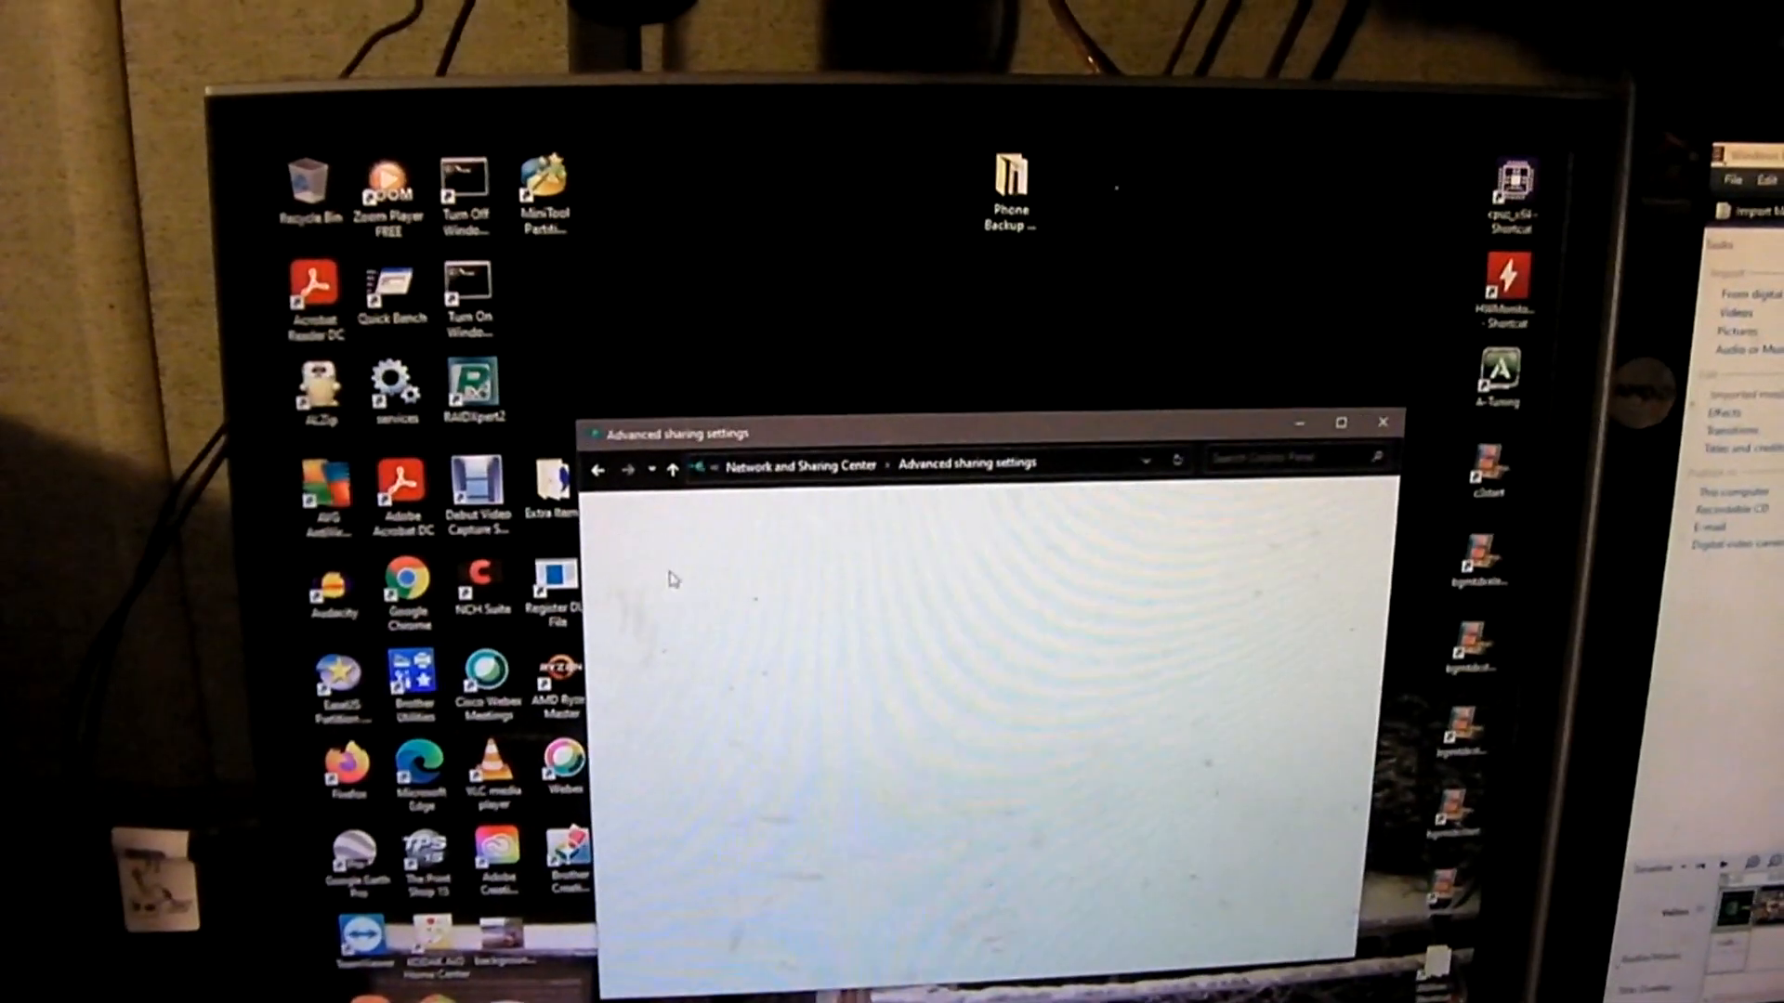
left_click(760, 882)
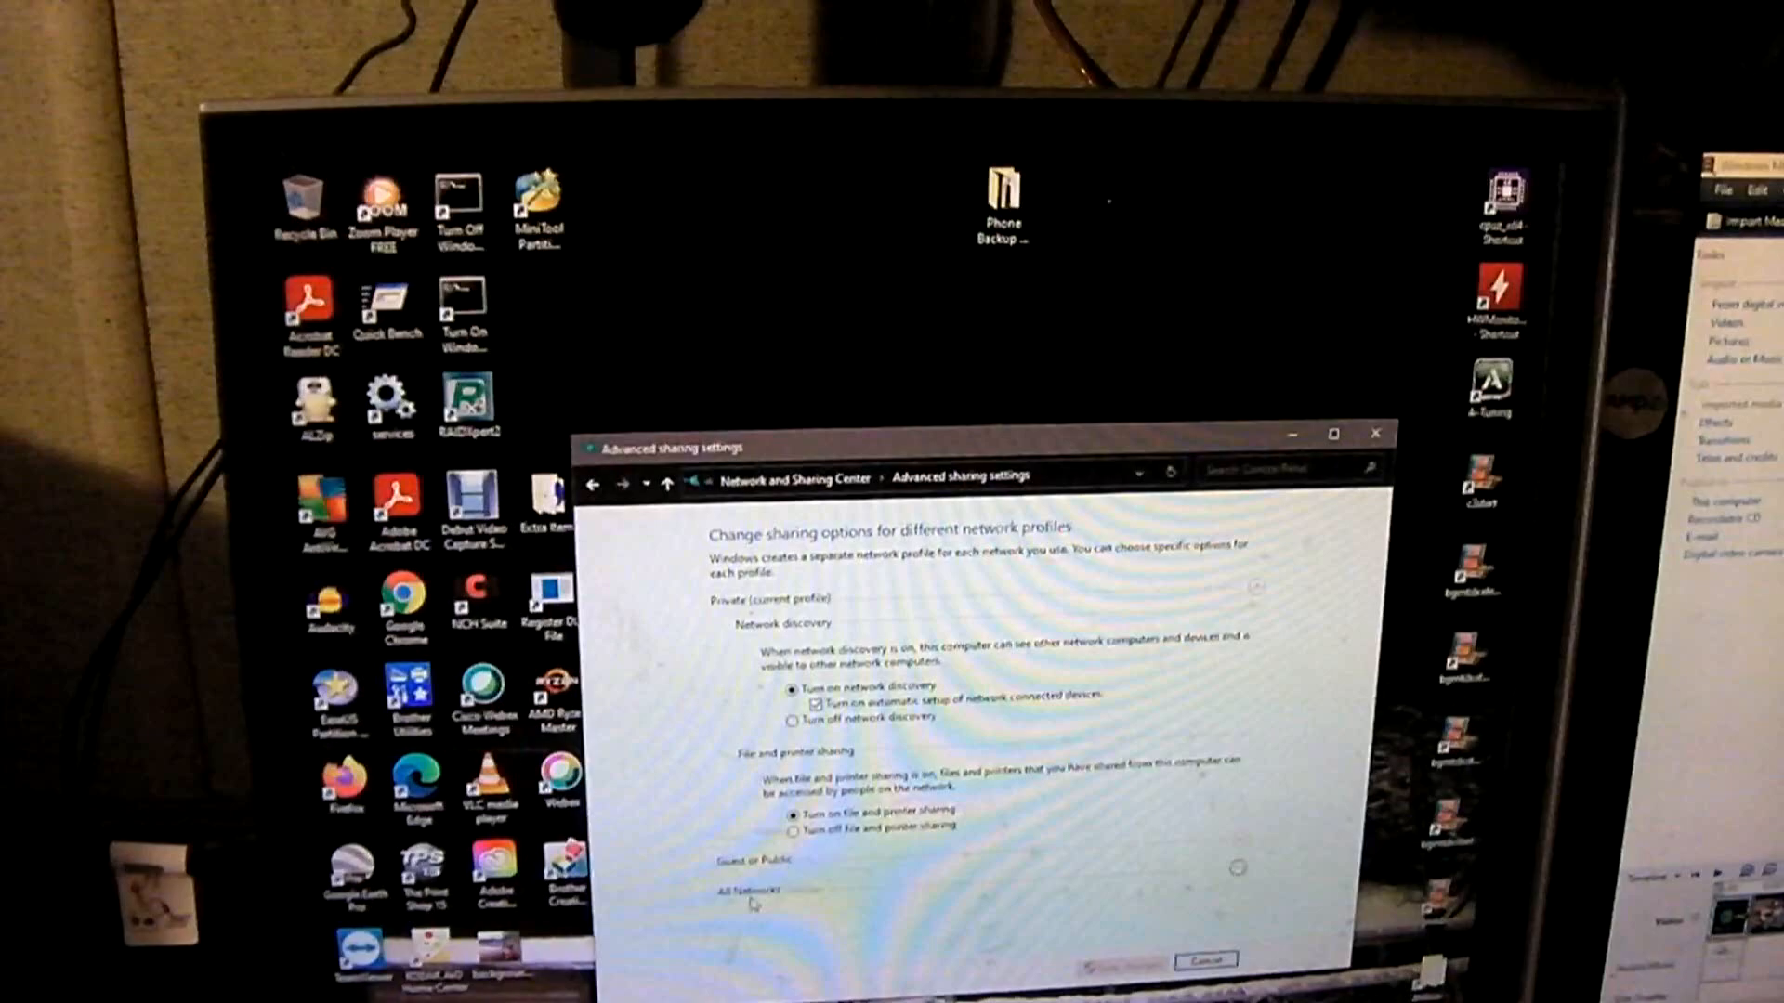
scroll(977, 697, "down", 5)
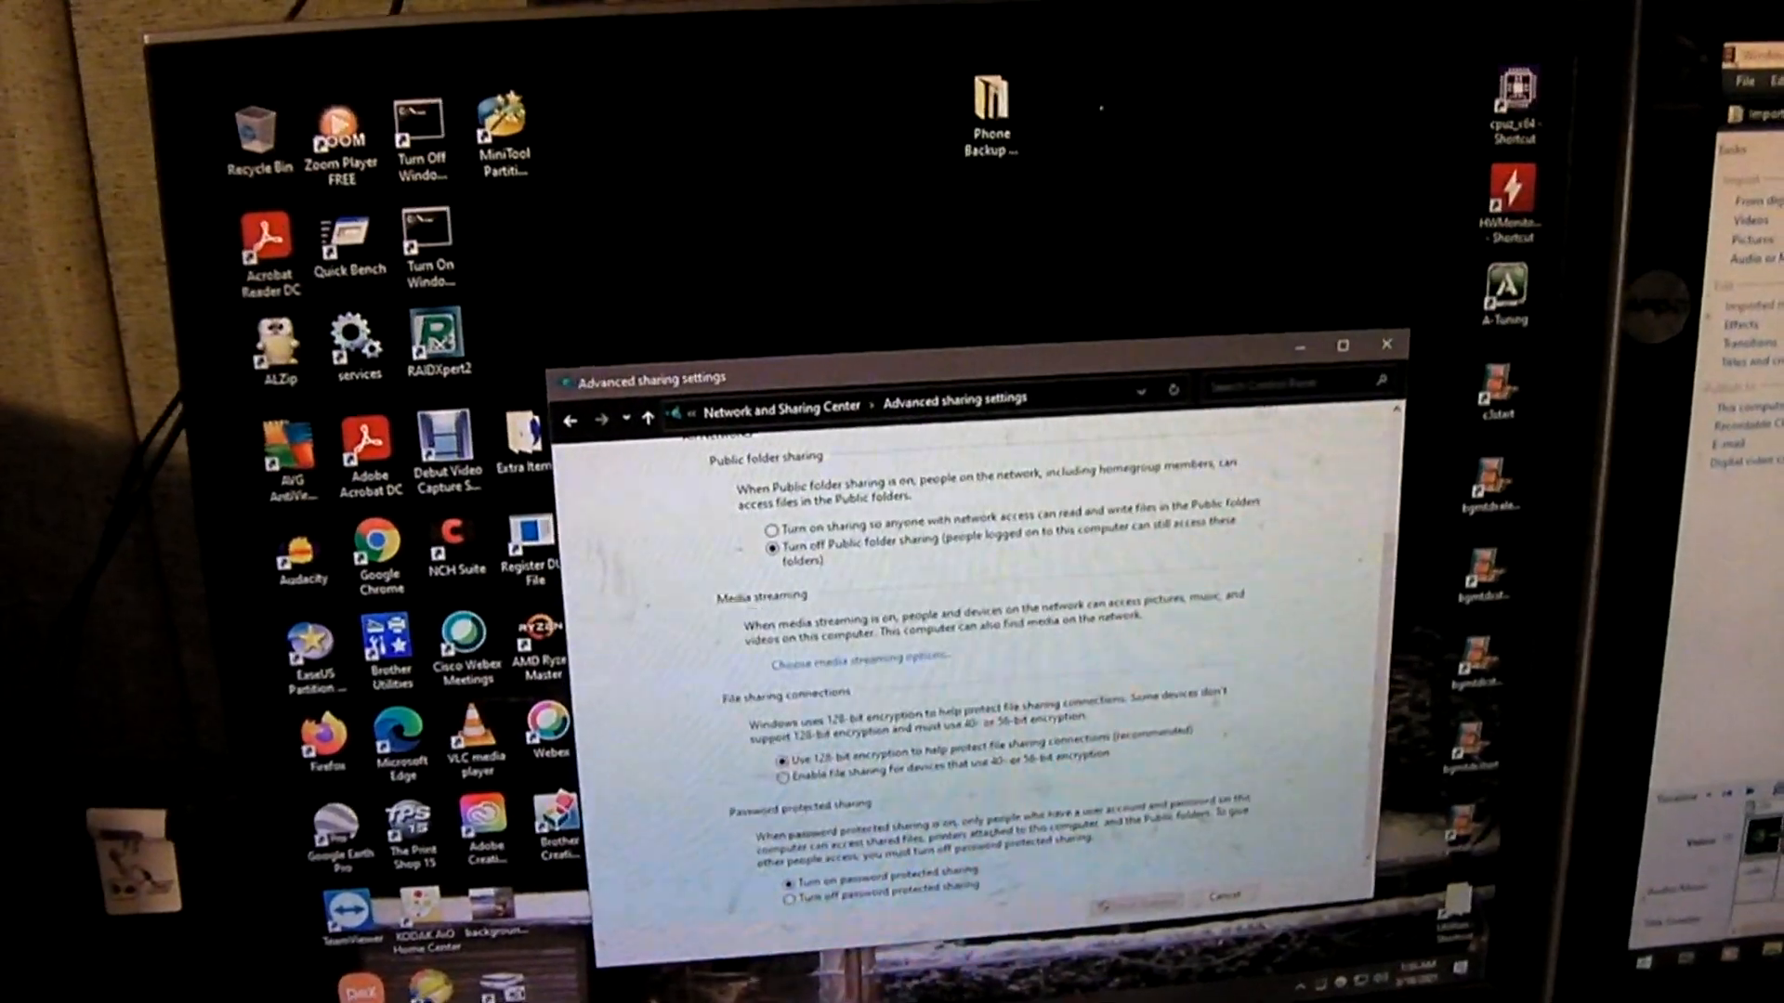
scroll(787, 899, "up", 5)
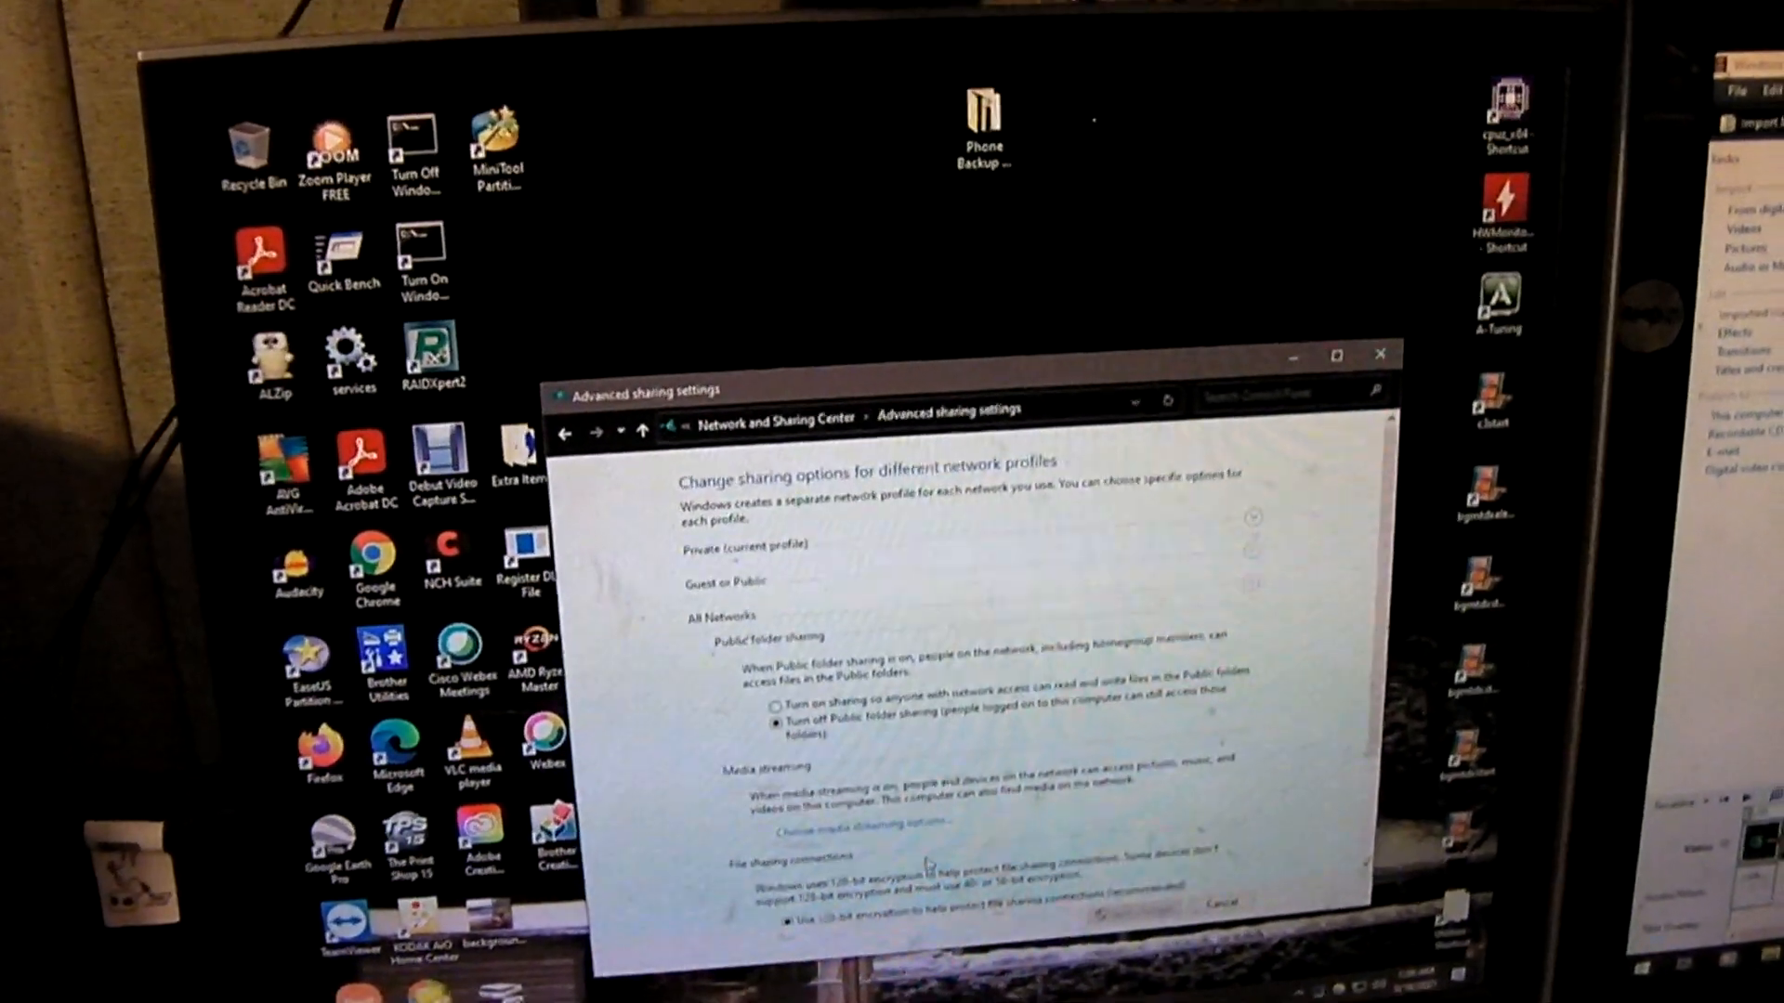
scroll(935, 875, "down", 5)
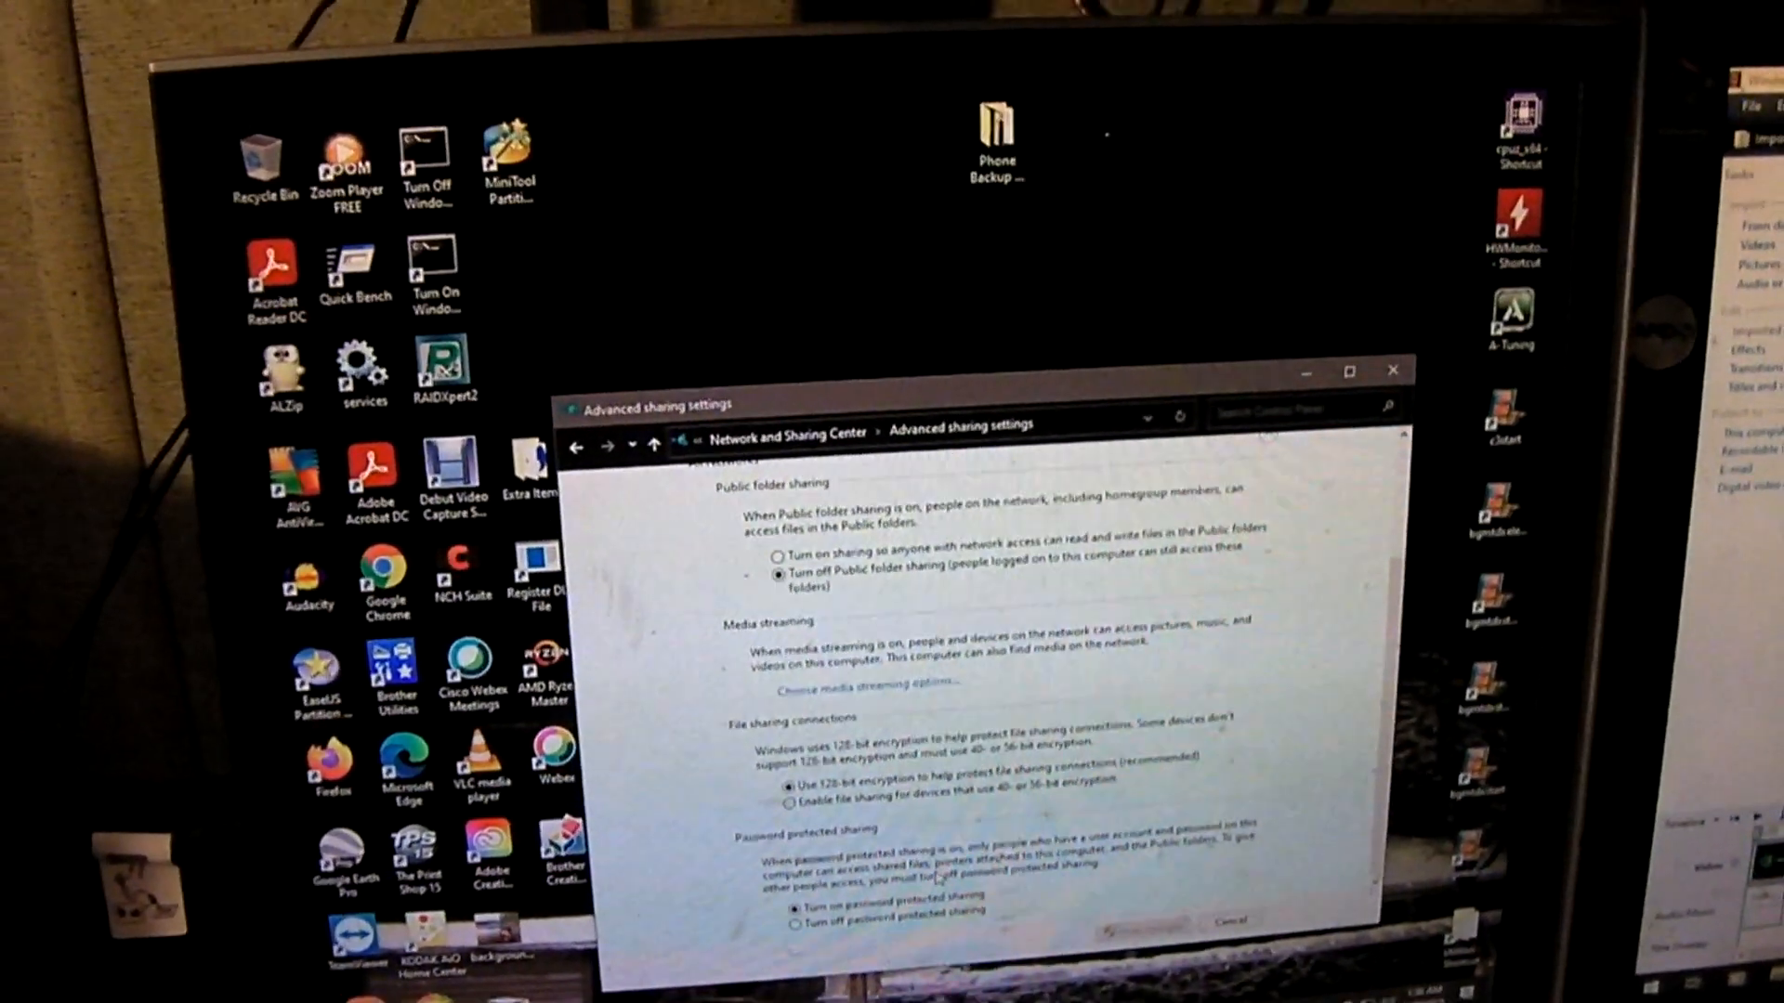
left_click_drag(1108, 402, 1066, 346)
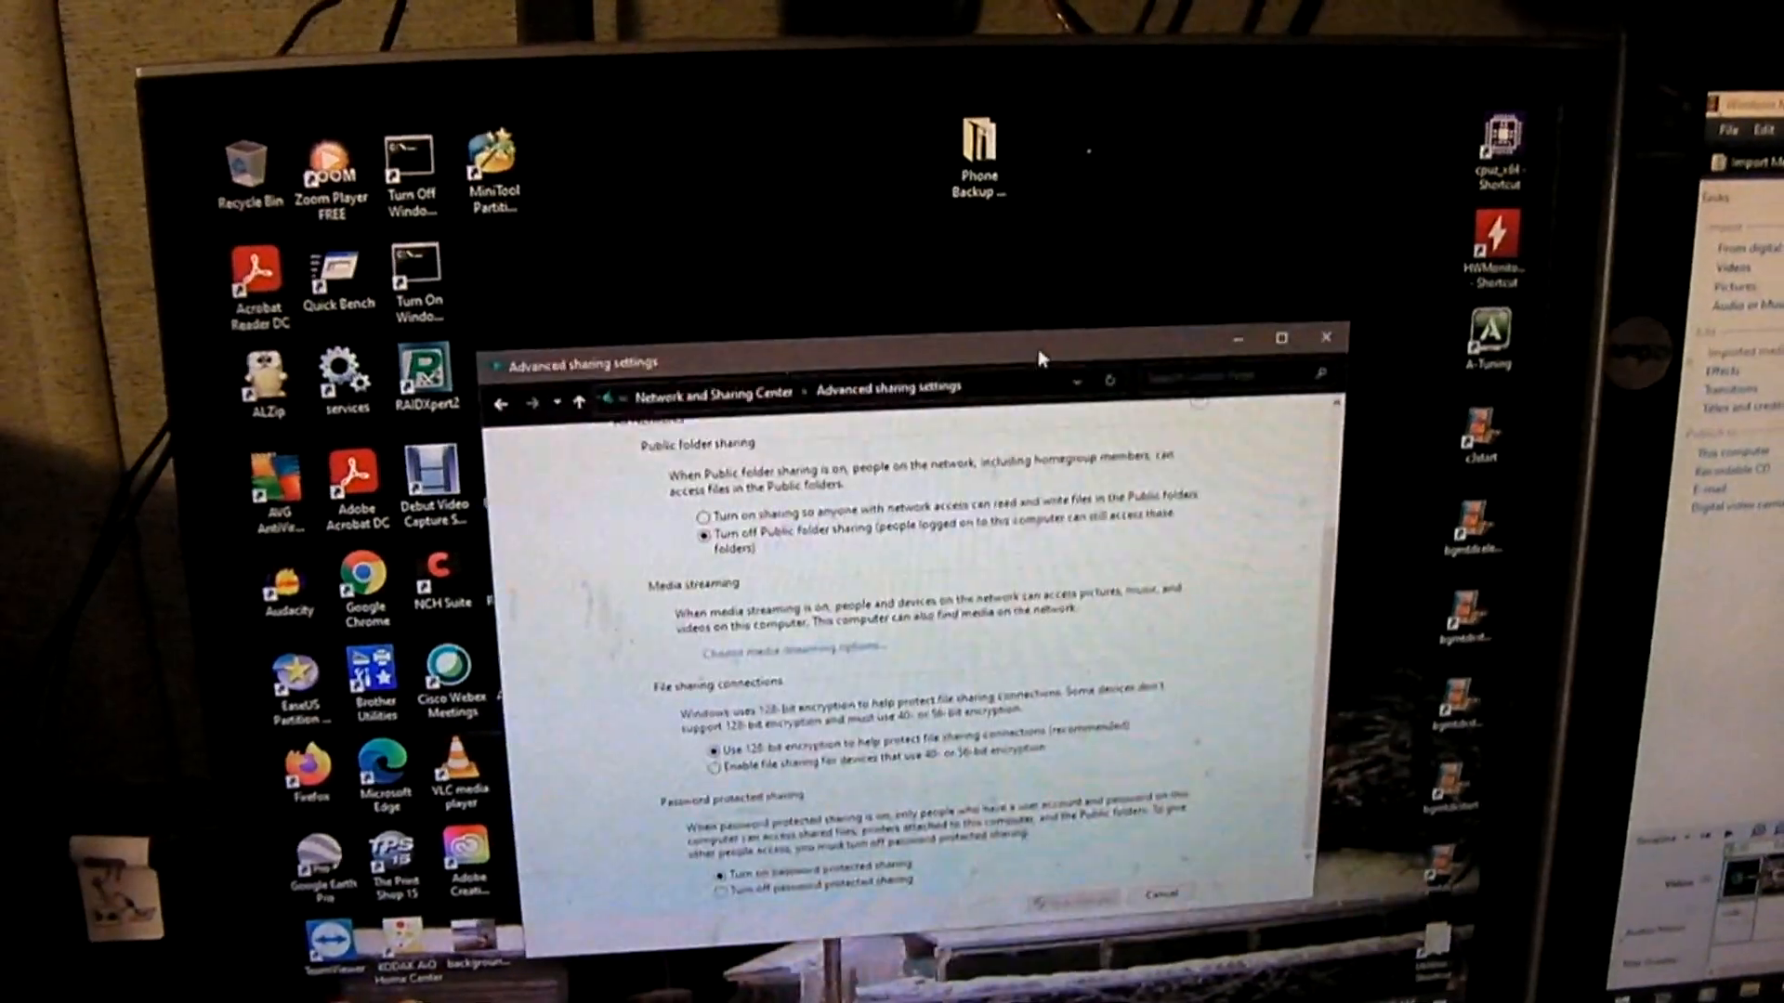